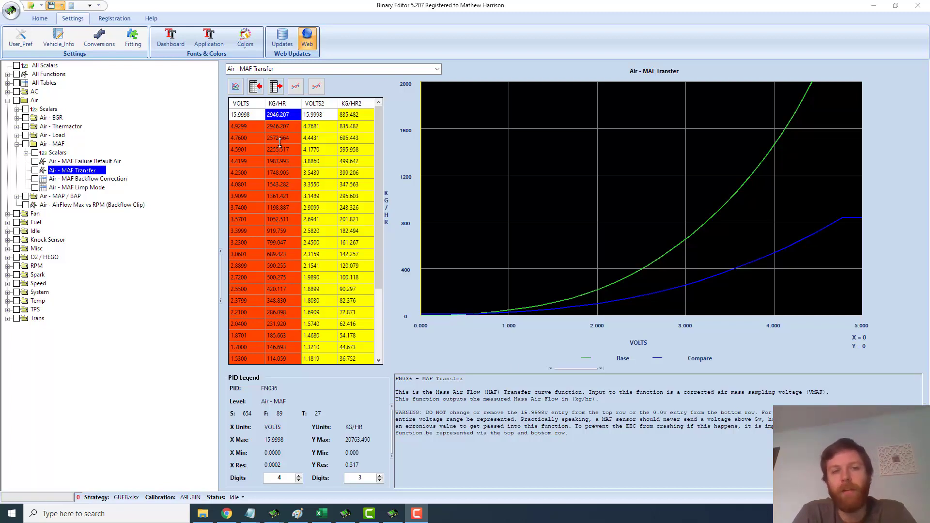
Examine the voltage and KG/HR values in the upper rows of the Air - MAF Transfer table.
left_click_drag(284, 141, 284, 150)
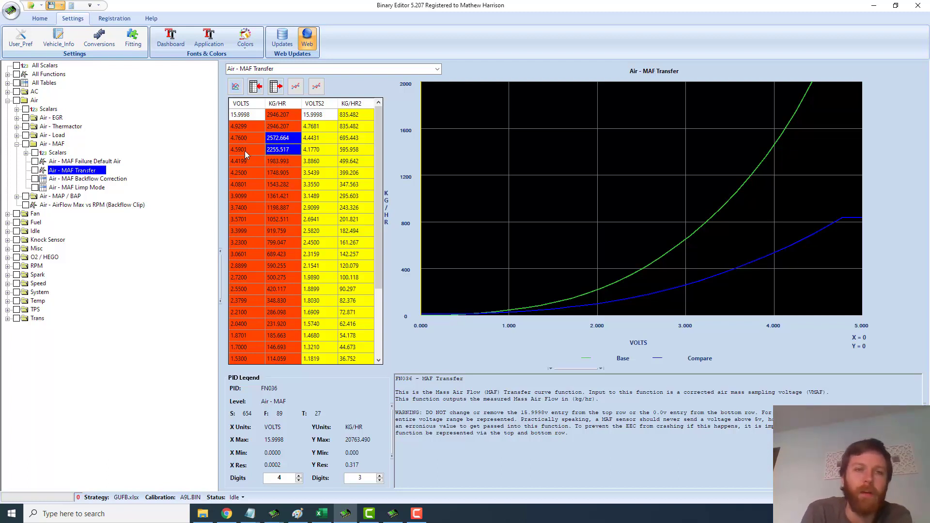
left_click(286, 150)
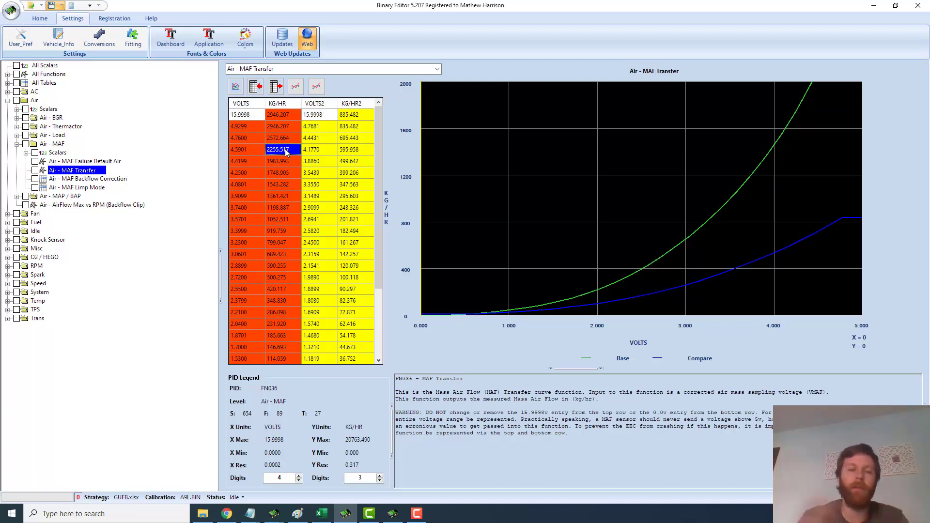
left_click_drag(283, 117, 283, 141)
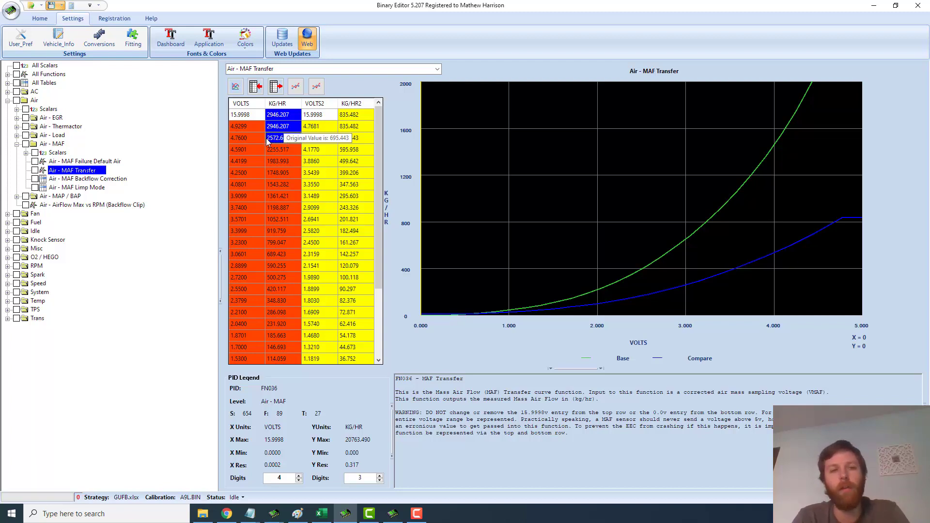
double_click(279, 140)
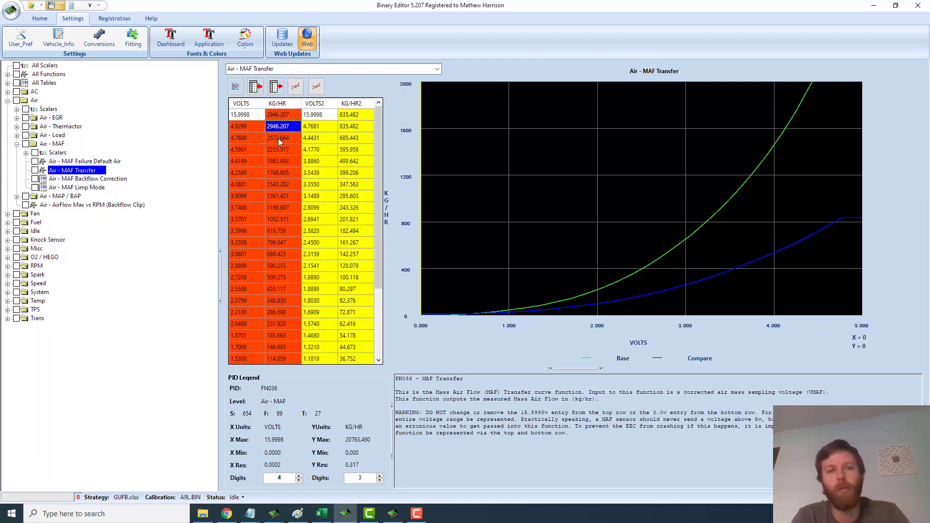
key("Down")
key("Down")
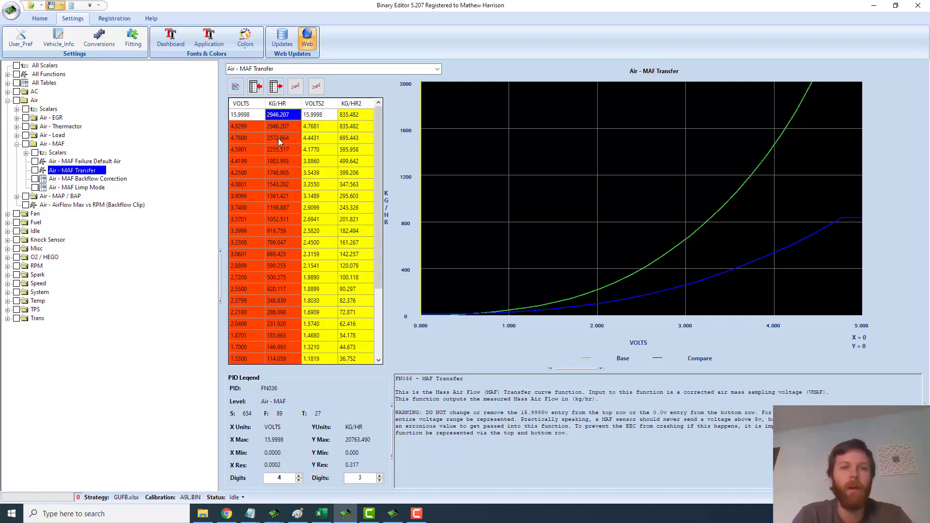
left_click_drag(245, 124, 294, 158)
mouse_move(294, 158)
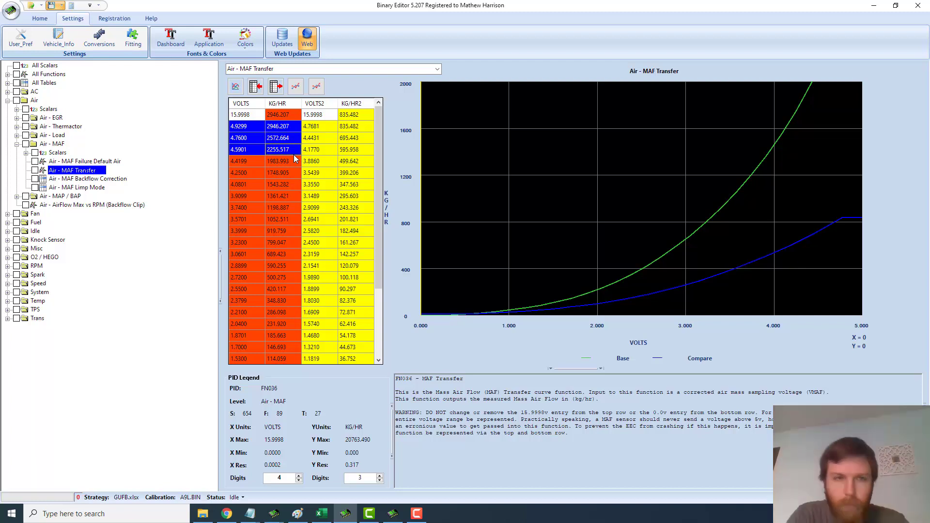
left_click(288, 160)
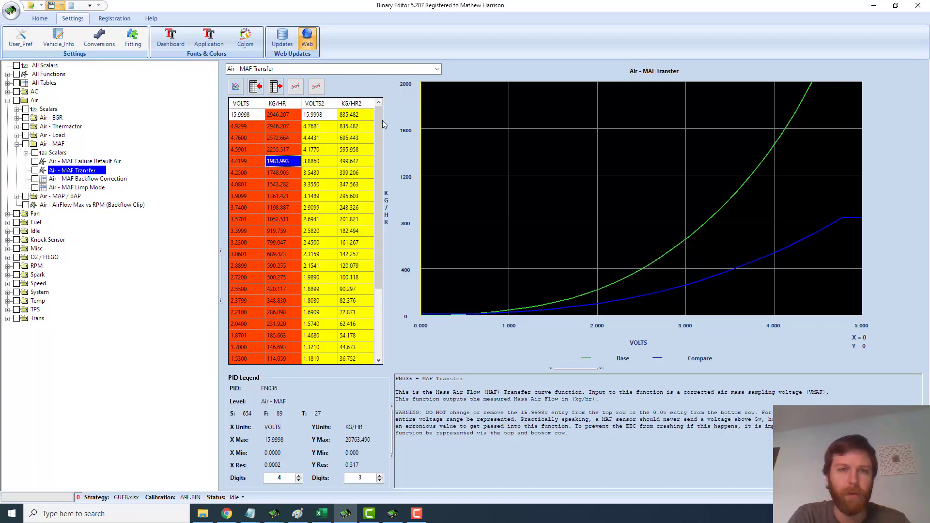
Divide every value in the base KG/HR column of the Air - MAF Transfer table by 2.
left_click(280, 116)
left_click_drag(280, 116, 286, 357)
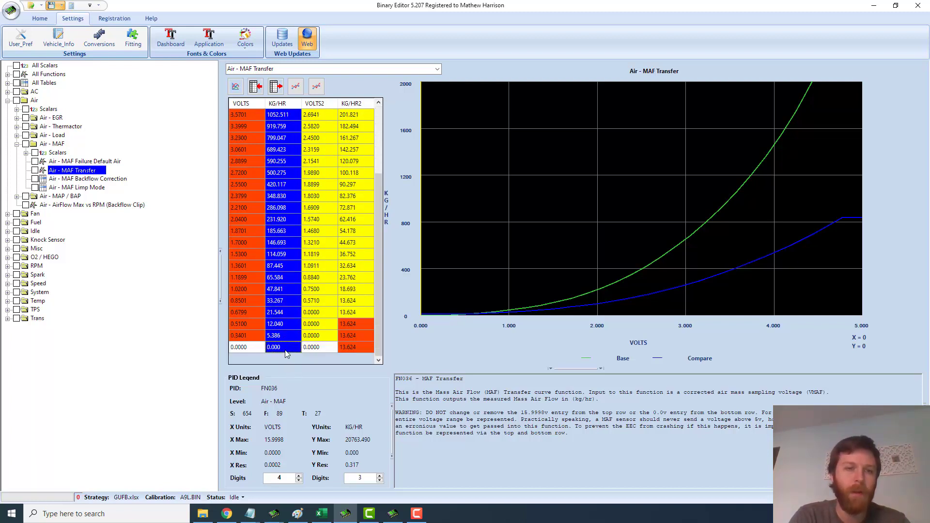
right_click(286, 314)
left_click(360, 431)
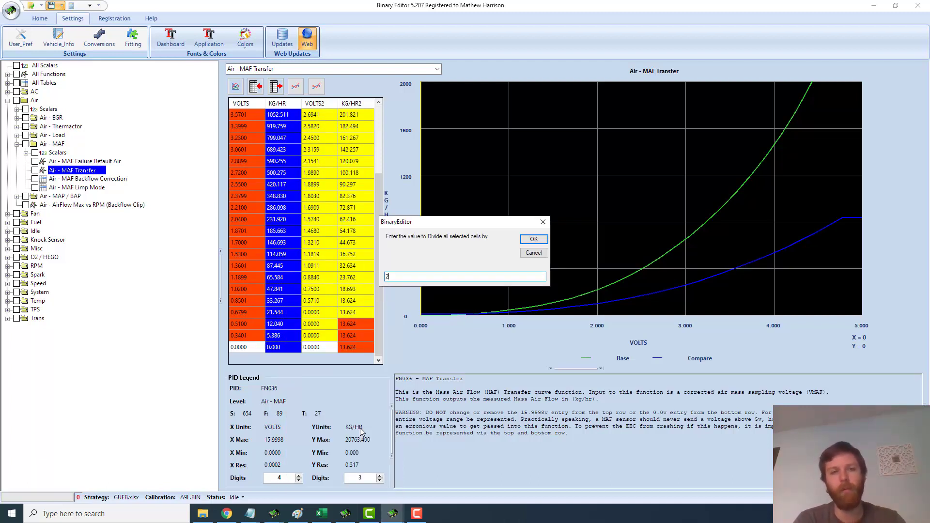
key("Return")
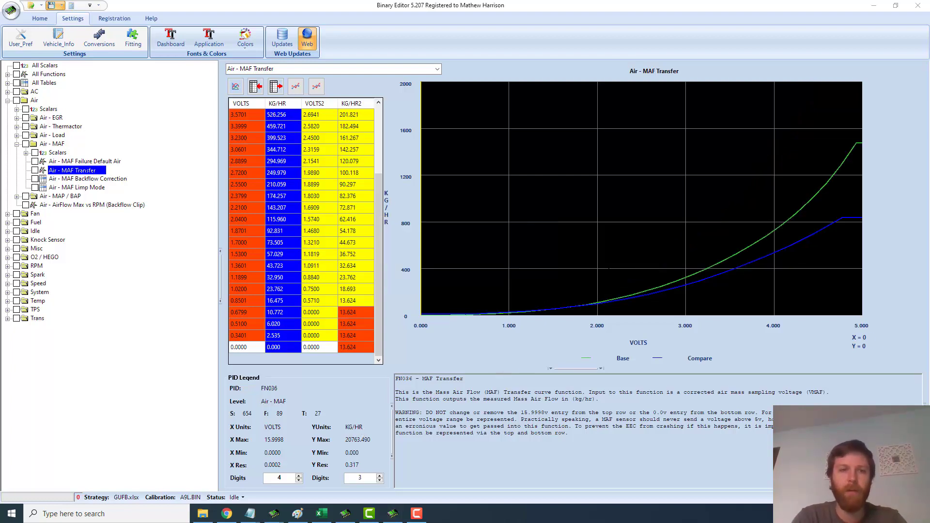
Review the halved KG/HR values from the 15.9998 V row of the MAF Transfer table downward.
left_click_drag(378, 262, 378, 194)
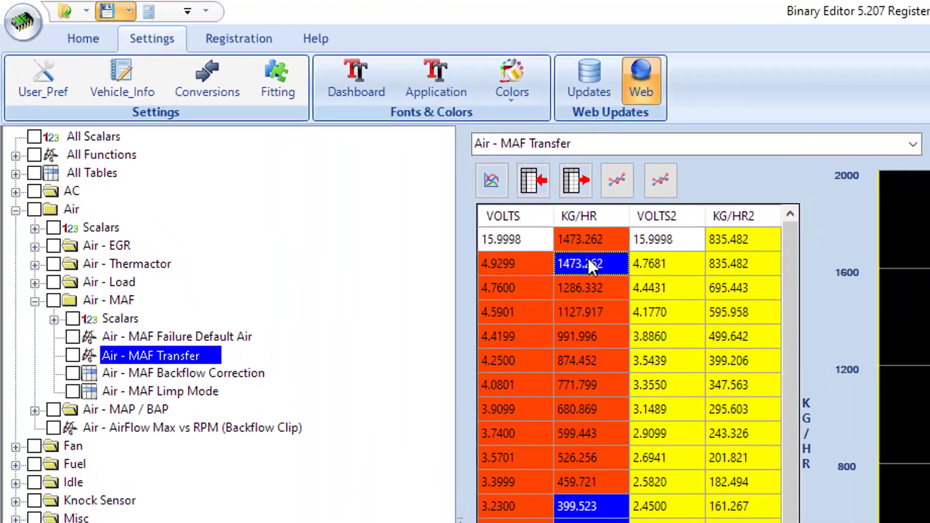
left_click(280, 117)
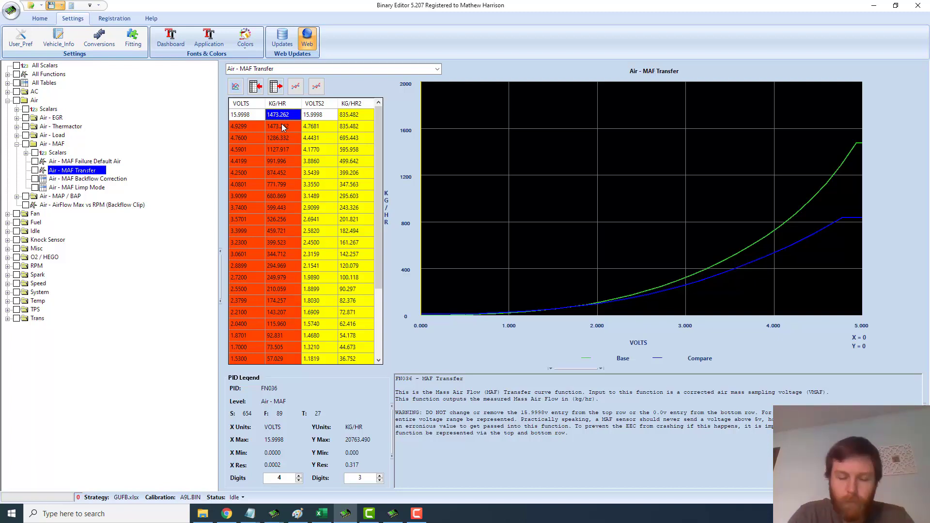
mouse_move(276, 122)
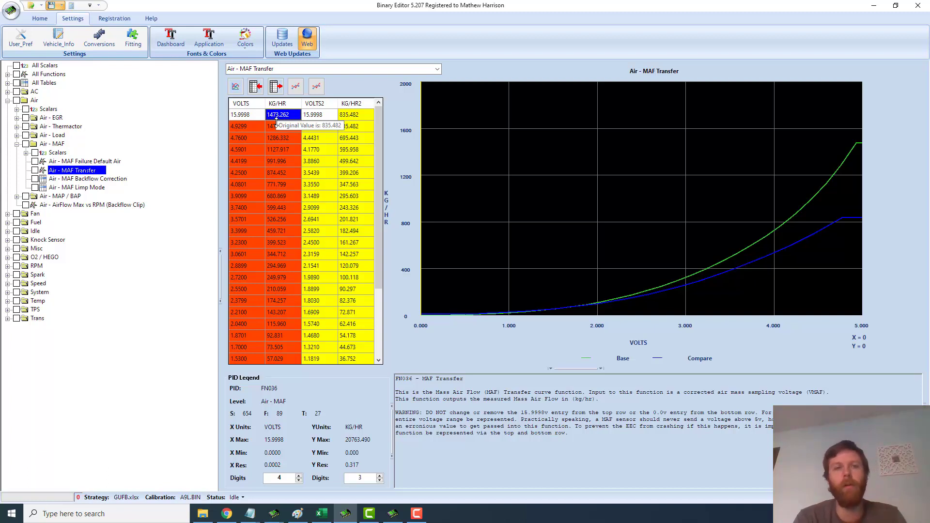
left_click(281, 130)
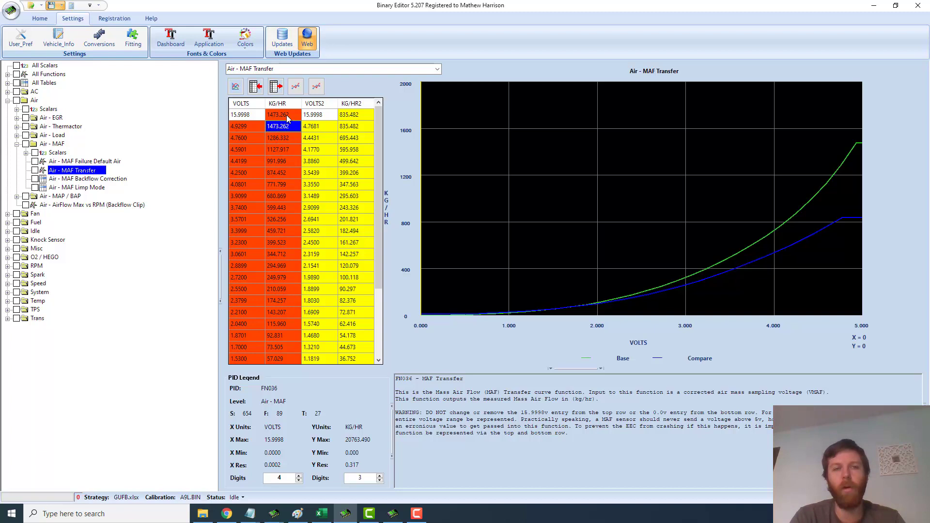
left_click_drag(287, 115, 295, 236)
mouse_move(295, 254)
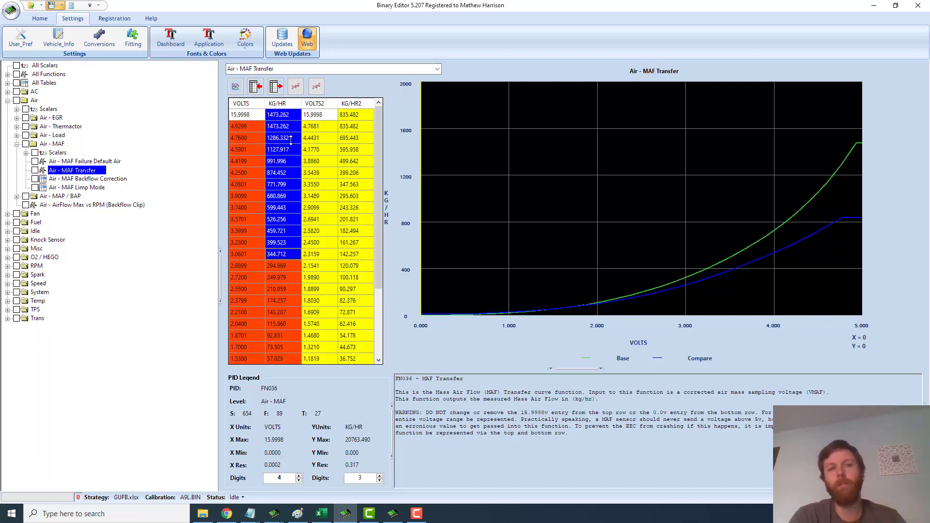
left_click(282, 115)
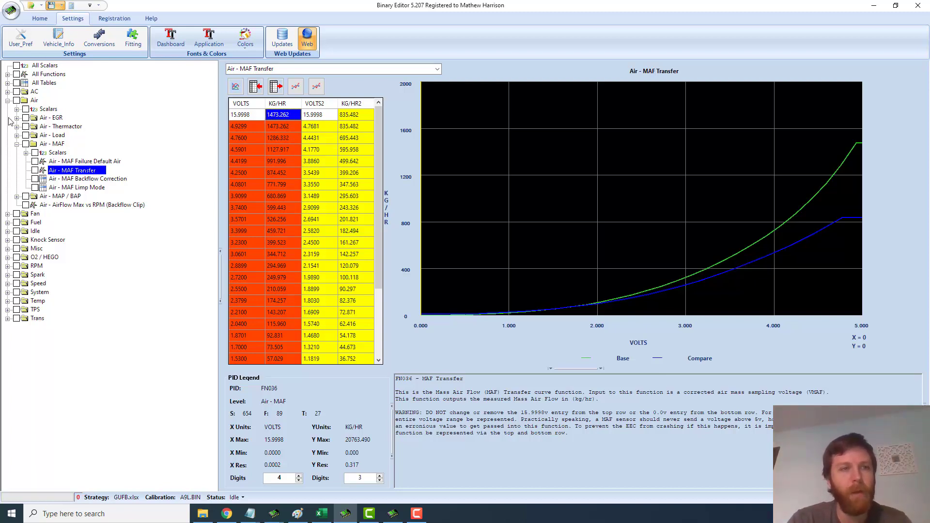
Divide the Engine Displacement (CID) value in the System scalars by 2.
left_click(7, 100)
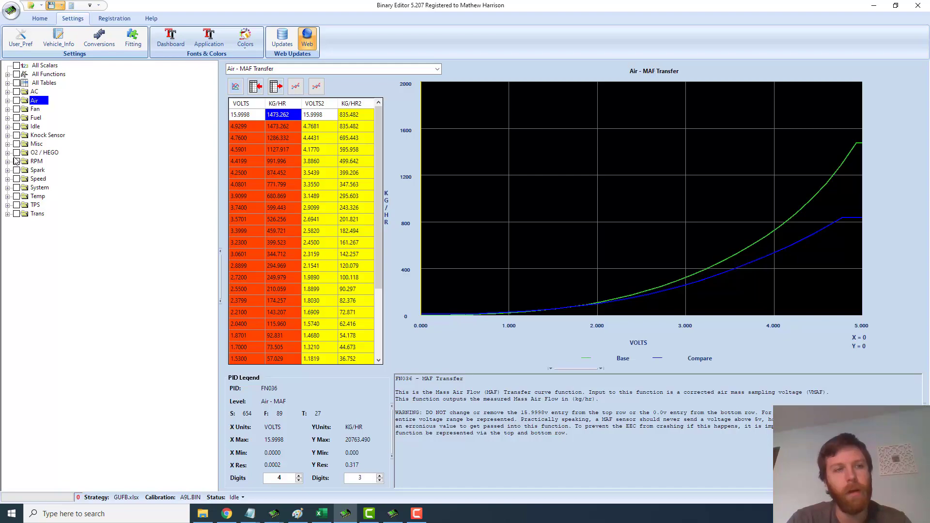
left_click(8, 187)
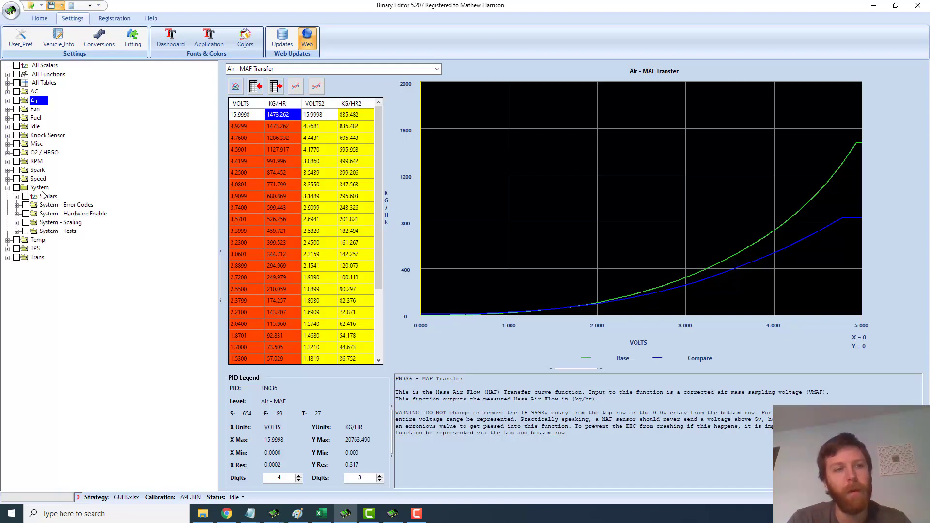
left_click(48, 197)
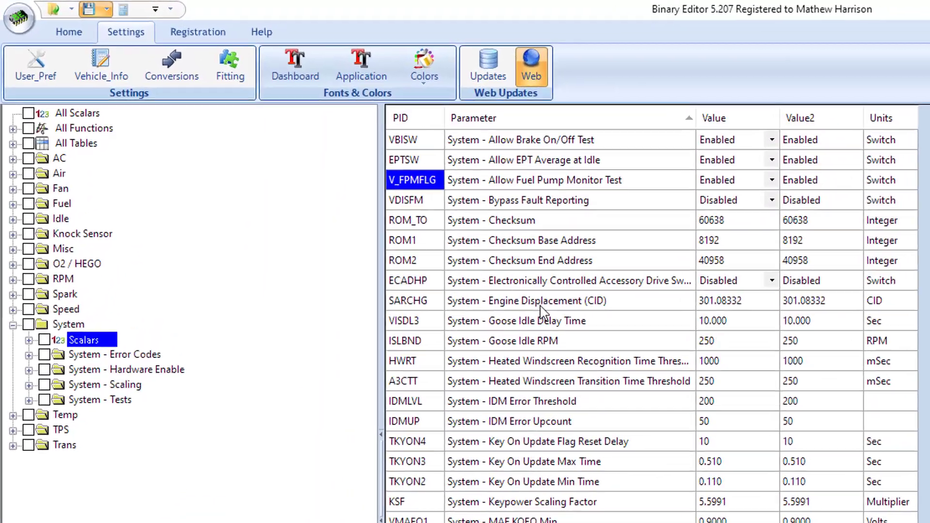
left_click(312, 177)
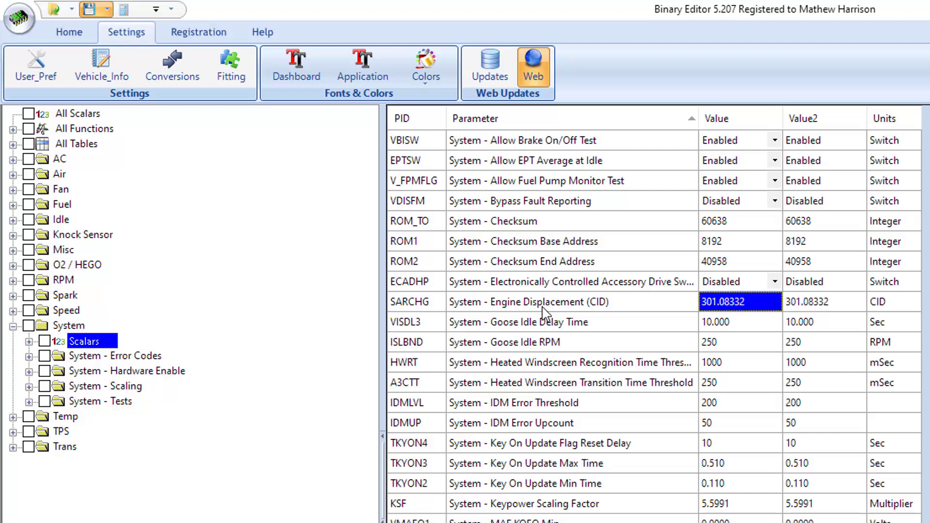
right_click(729, 304)
left_click(783, 513)
type("2")
key("Return")
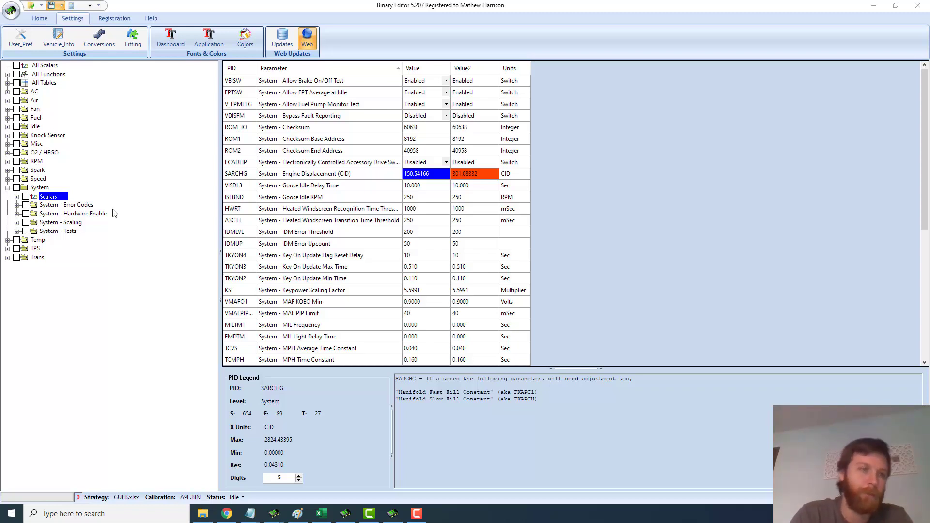
Divide the Injector High Slope and Injector Low Slope values in the Fuel - Injector scalars by 2.
left_click(9, 193)
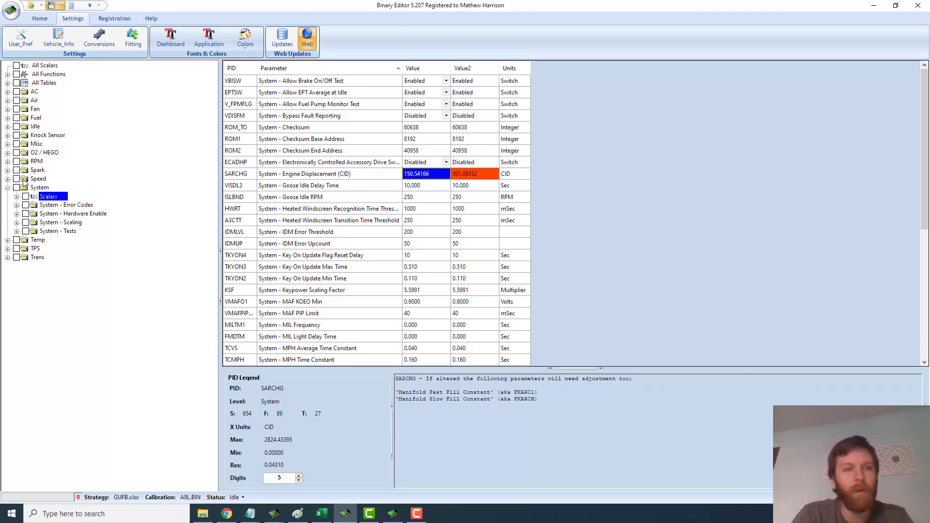
left_click(8, 188)
left_click(8, 117)
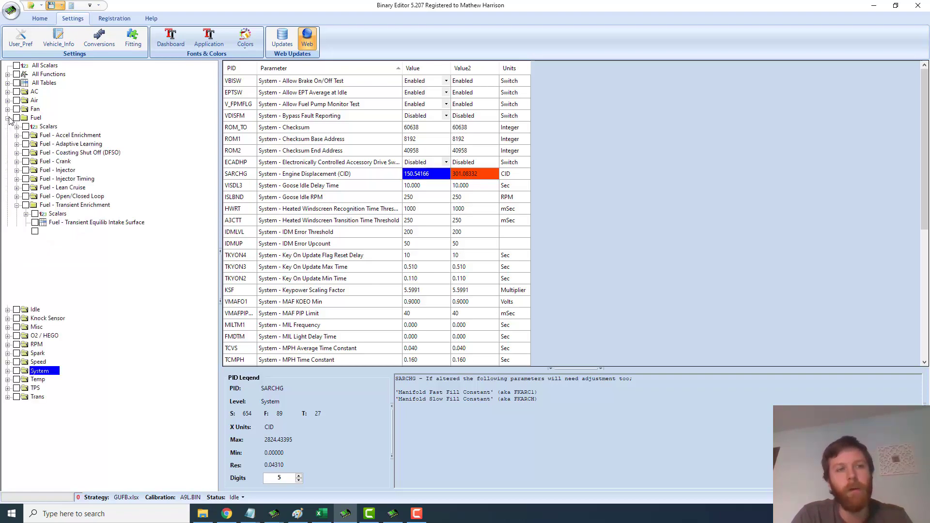
left_click(17, 205)
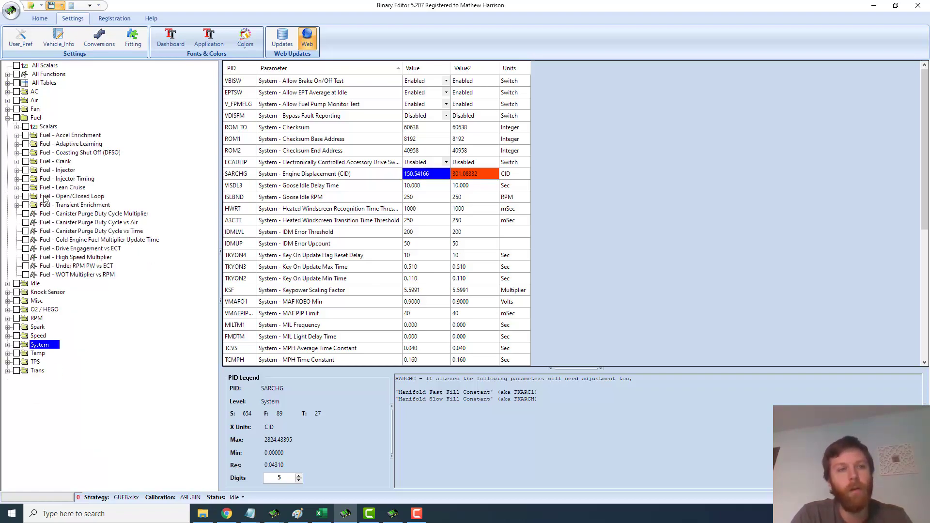
left_click(16, 170)
left_click(49, 179)
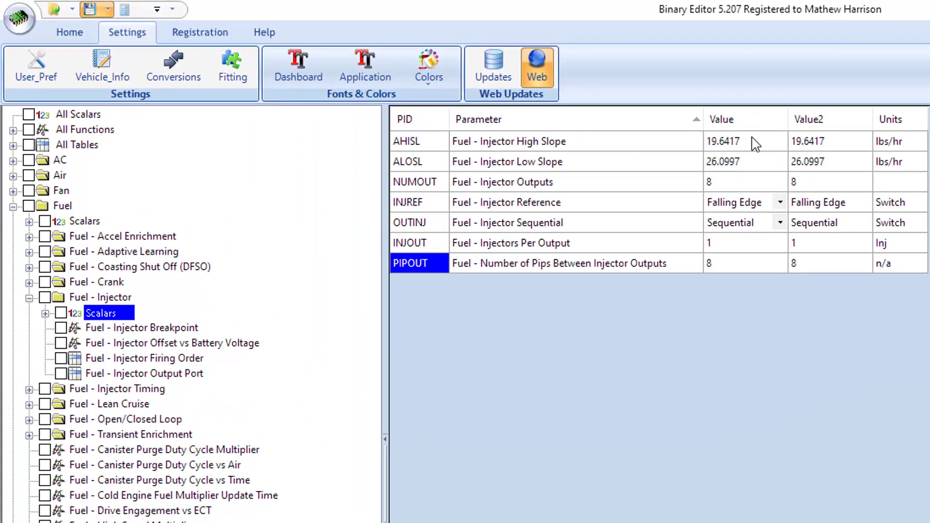
left_click_drag(649, 118, 646, 136)
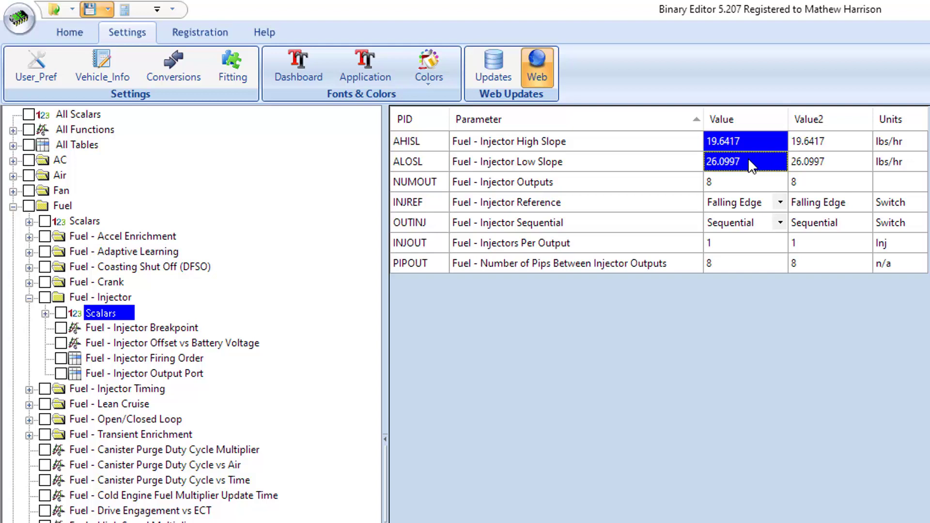
right_click(748, 160)
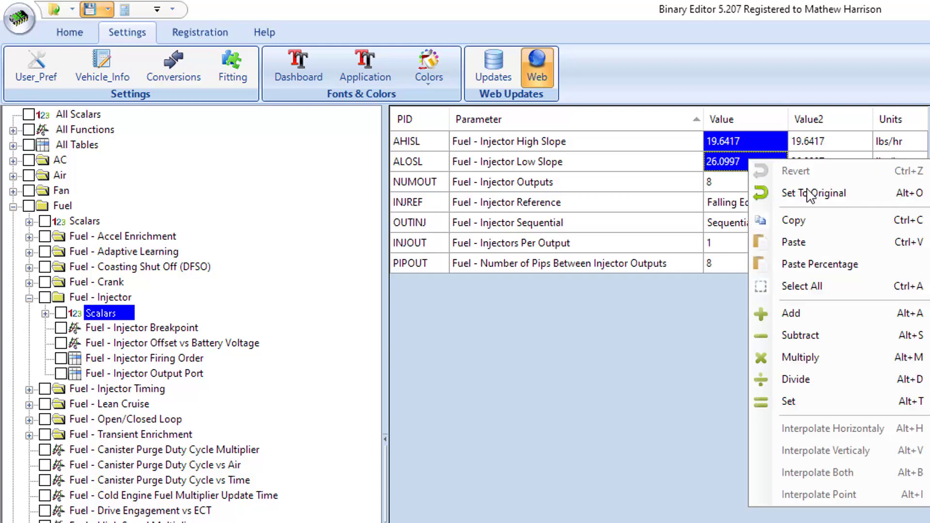
left_click(858, 387)
type("2")
key("Return")
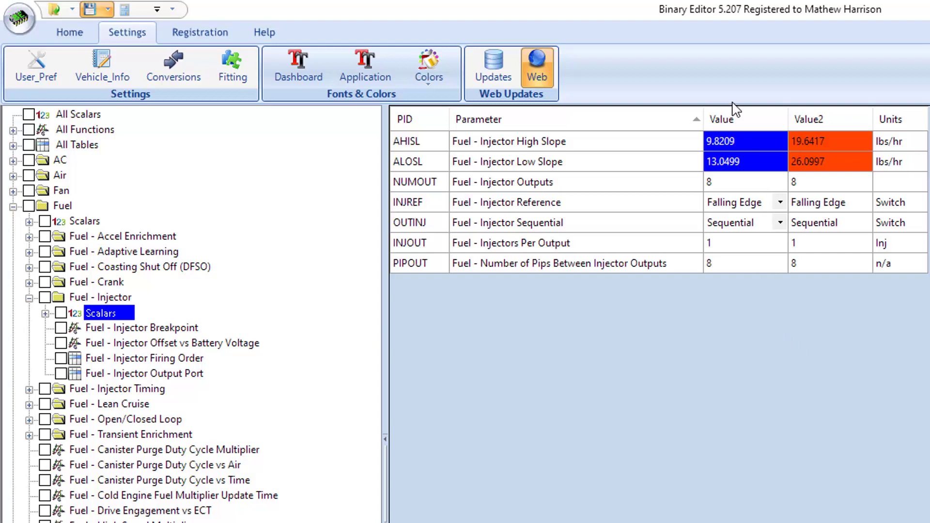
left_click_drag(729, 137, 731, 163)
Divide all X10E-5 LB/REV values in the Fuel - Injector Breakpoint function by 2.
left_click(141, 329)
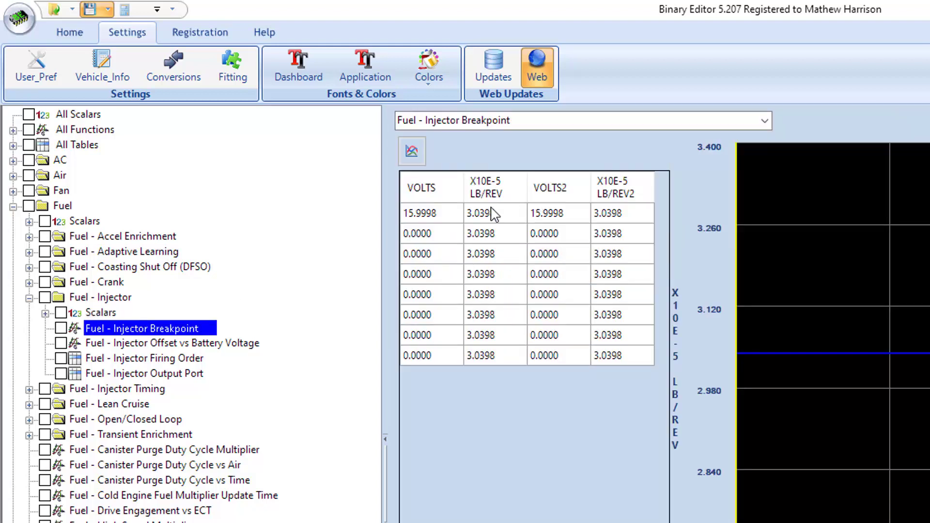
left_click_drag(492, 213, 502, 371)
right_click(497, 257)
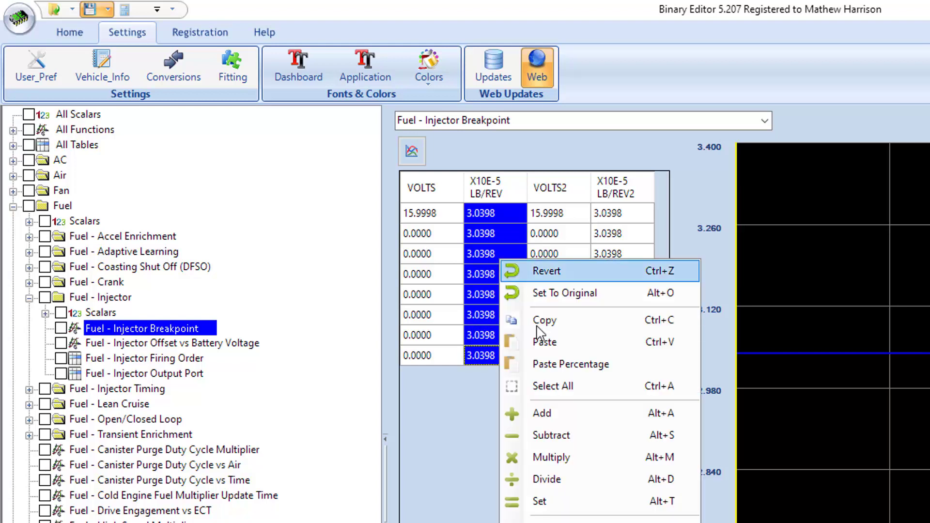
left_click(534, 475)
type("2")
key("Return")
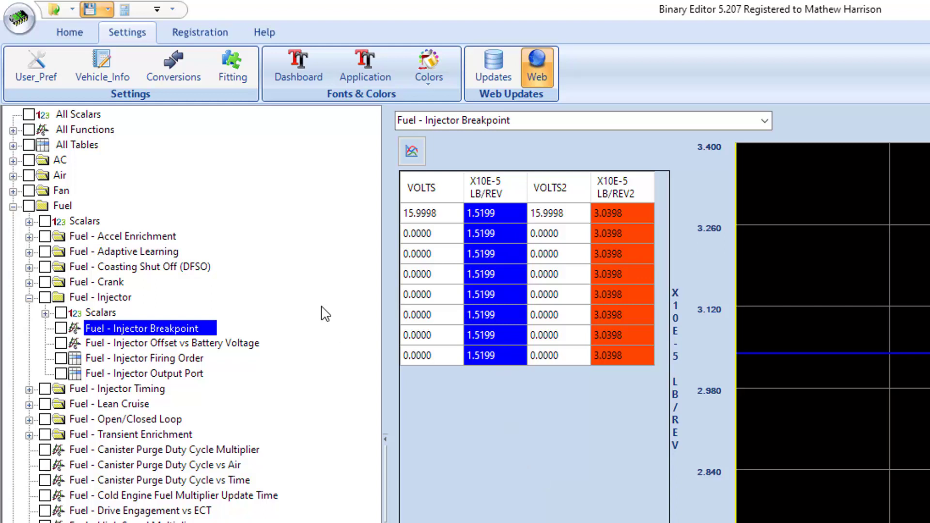
Recheck the injector slope scalars and examine the MSEC values in the Fuel - Injector Offset vs Battery Voltage function.
left_click(82, 314)
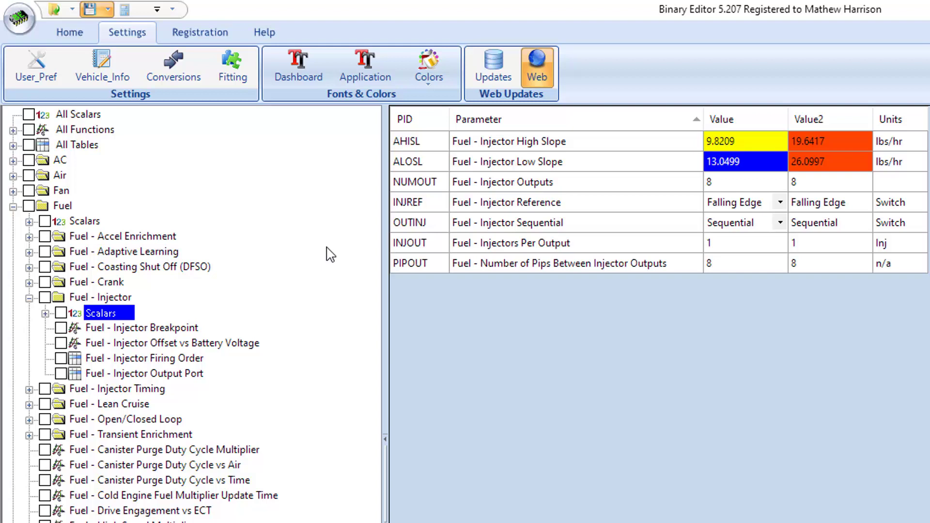
left_click(187, 343)
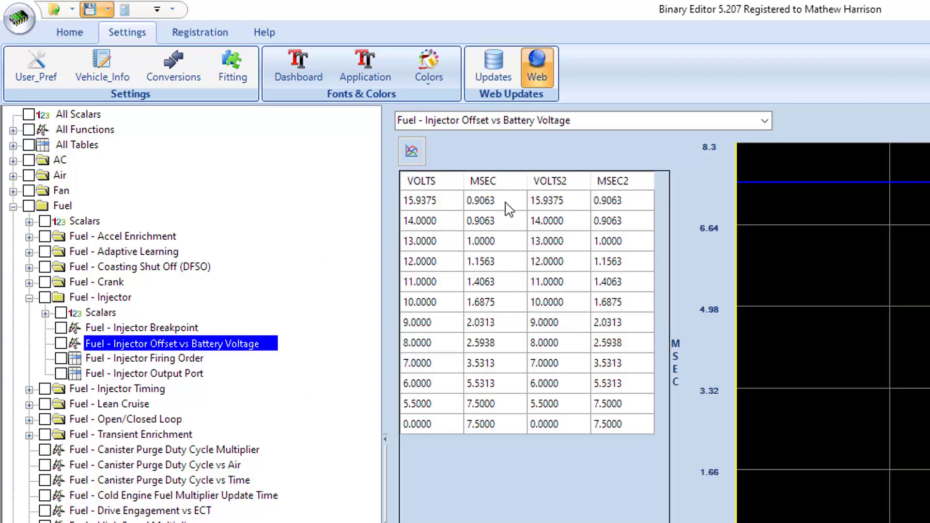
left_click_drag(505, 200, 495, 434)
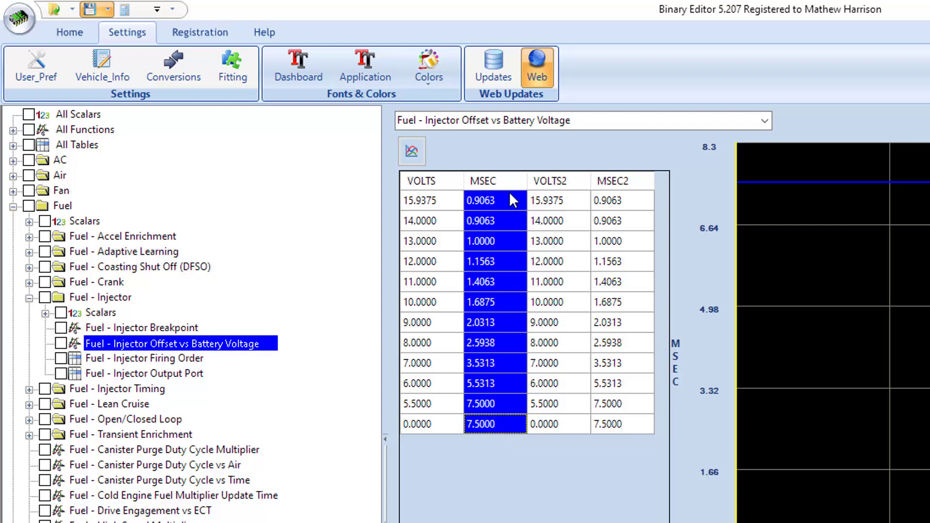
left_click_drag(497, 193, 491, 425)
left_click_drag(498, 201, 507, 338)
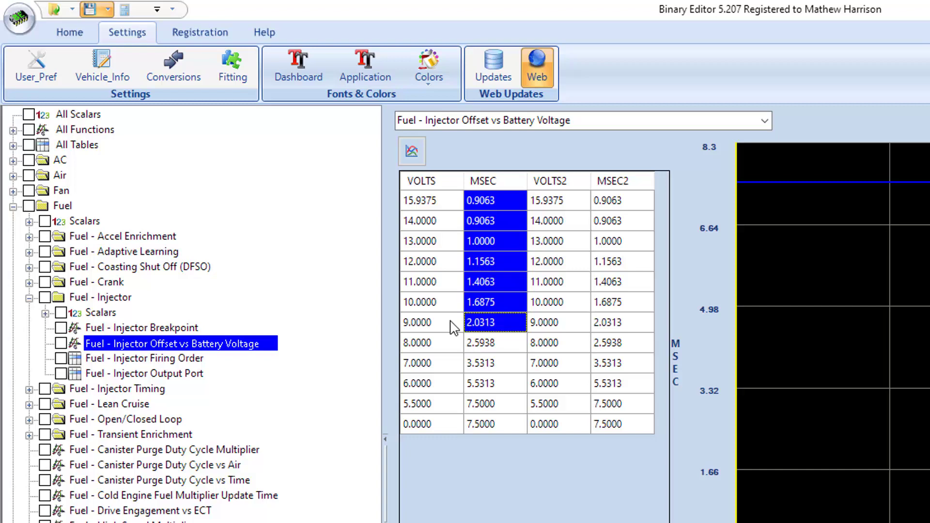
Examine the MSEC values across all temperatures in the Fuel - Cranking Pulsewidth vs ECT function.
left_click(29, 297)
left_click(29, 282)
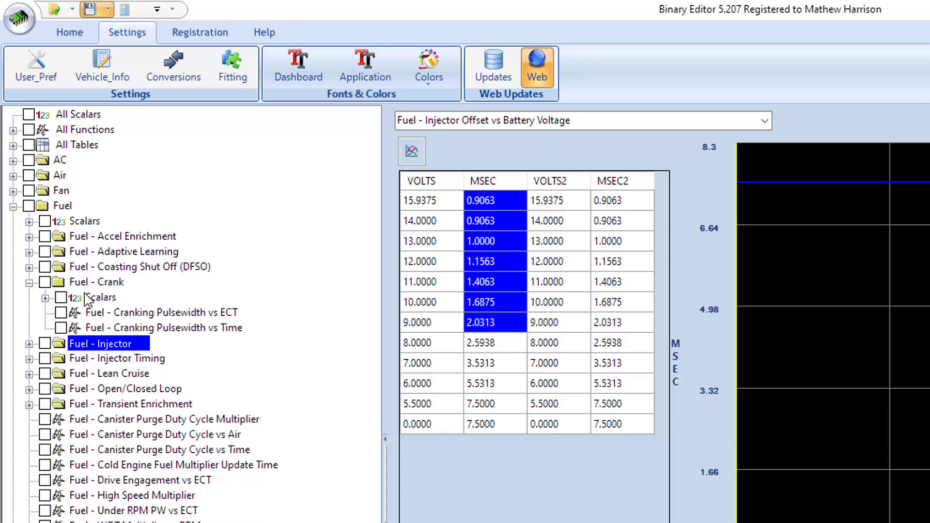
left_click(183, 328)
left_click(191, 313)
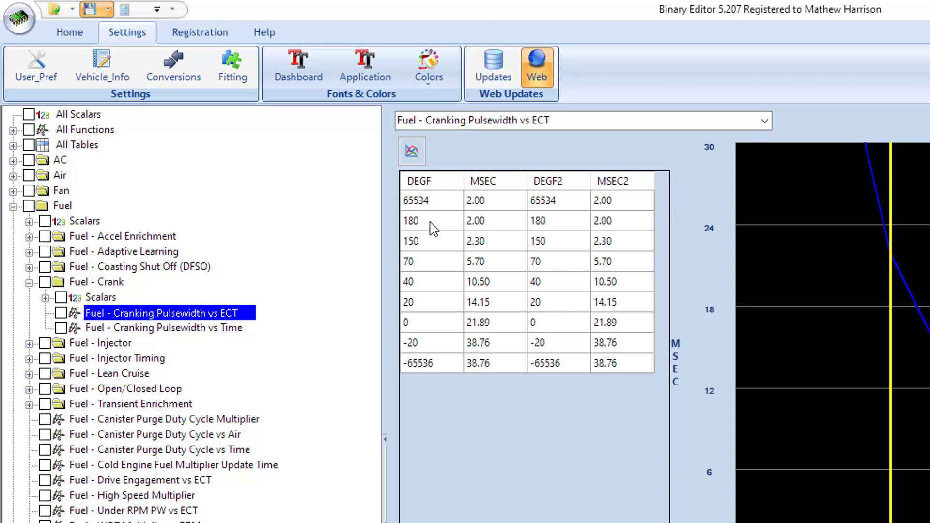
left_click_drag(497, 201, 505, 362)
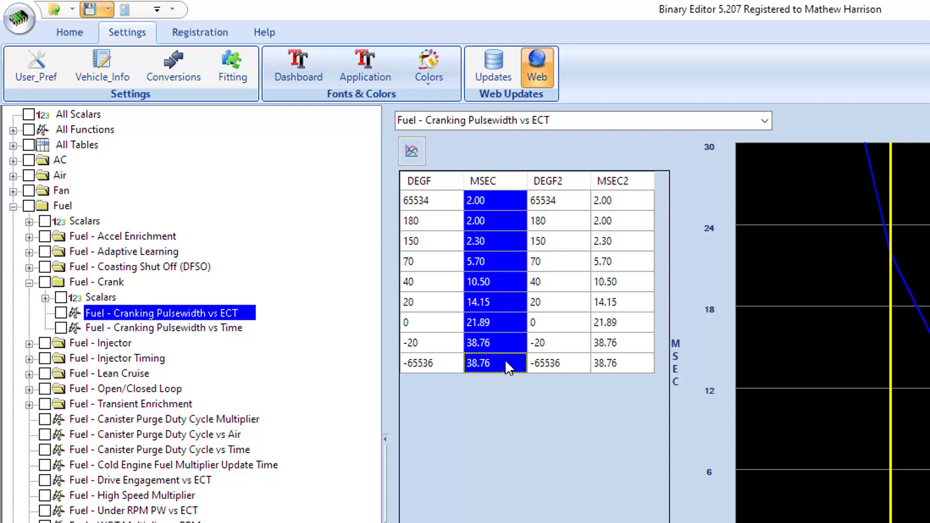
left_click(102, 286)
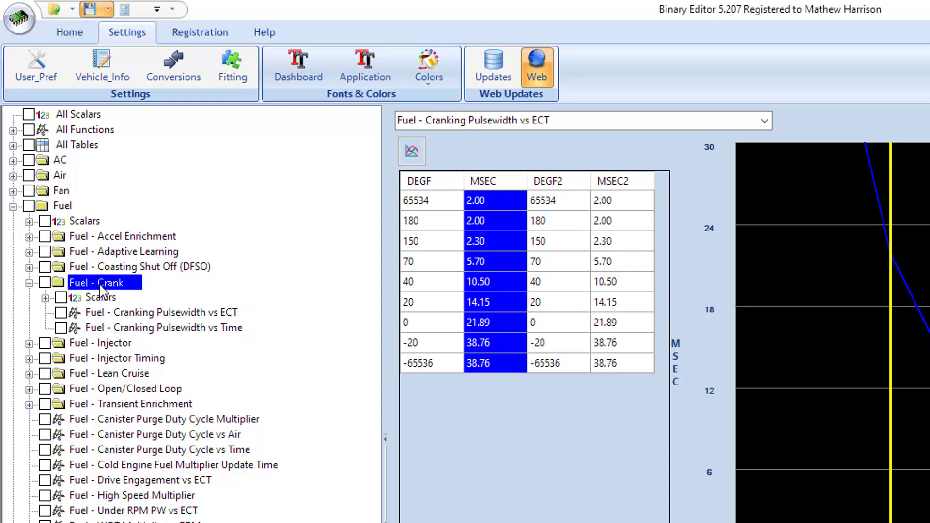
double_click(103, 286)
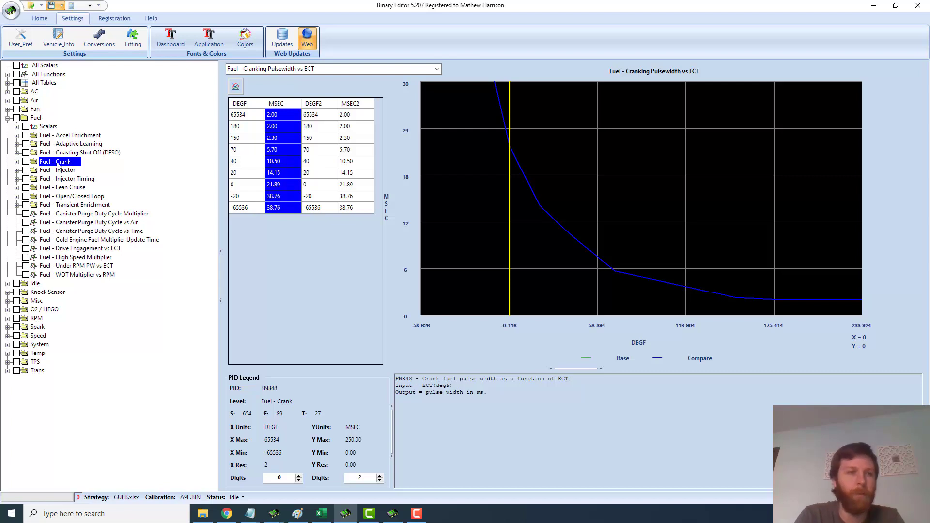
Locate the Manifold Filling Model Fast and Slow Filter Constants (FKARC1 and FKARCH) in the Fuel - Transient Enrichment scalars.
left_click(7, 118)
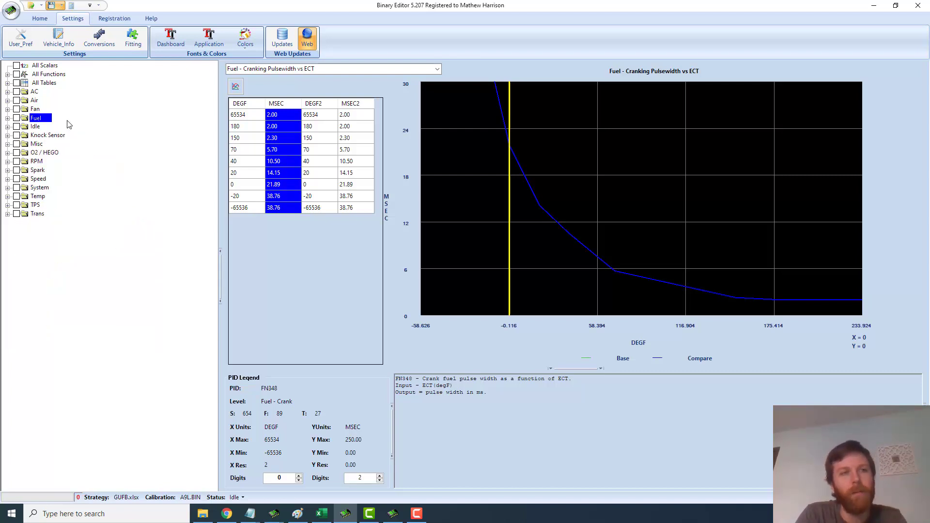
left_click(8, 101)
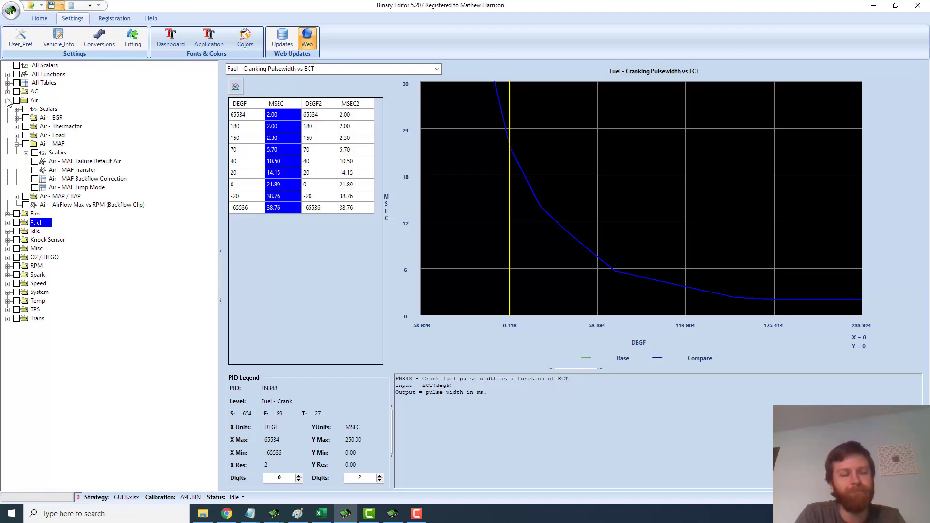
left_click(7, 100)
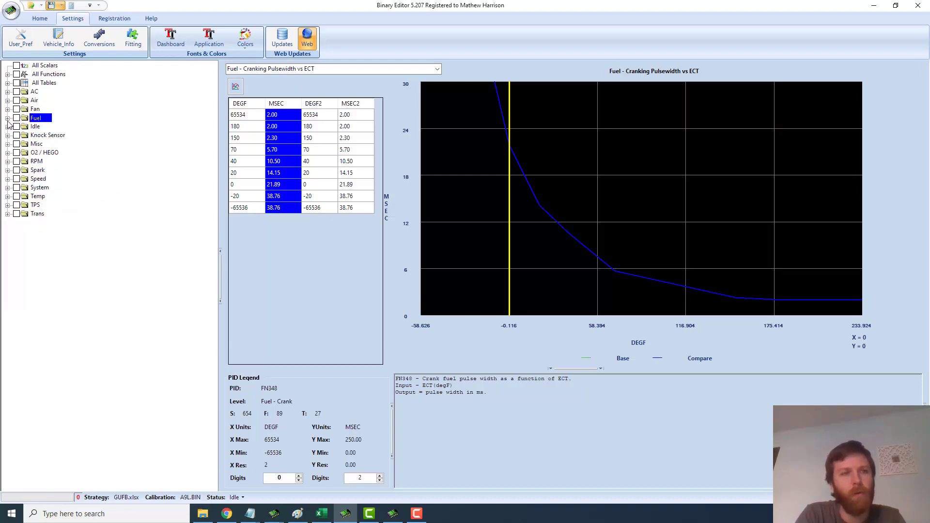
left_click(8, 118)
left_click(17, 205)
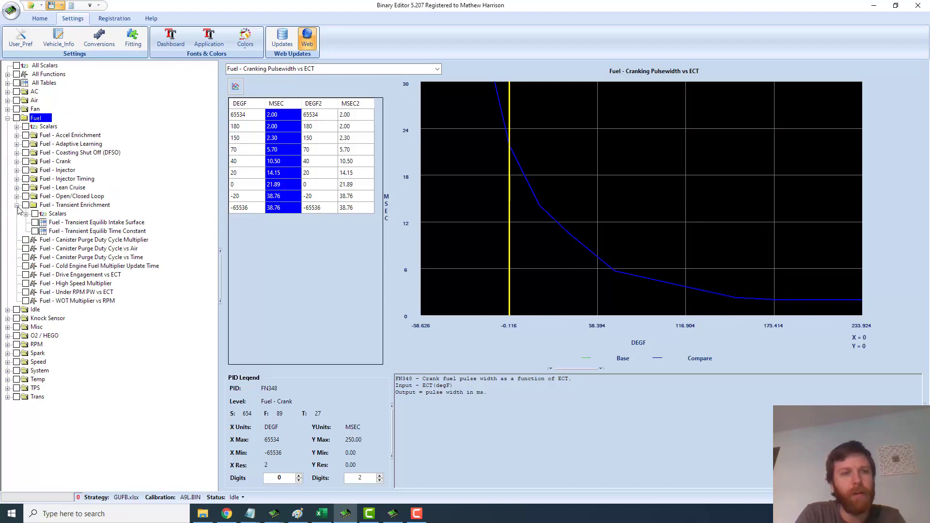
left_click(57, 214)
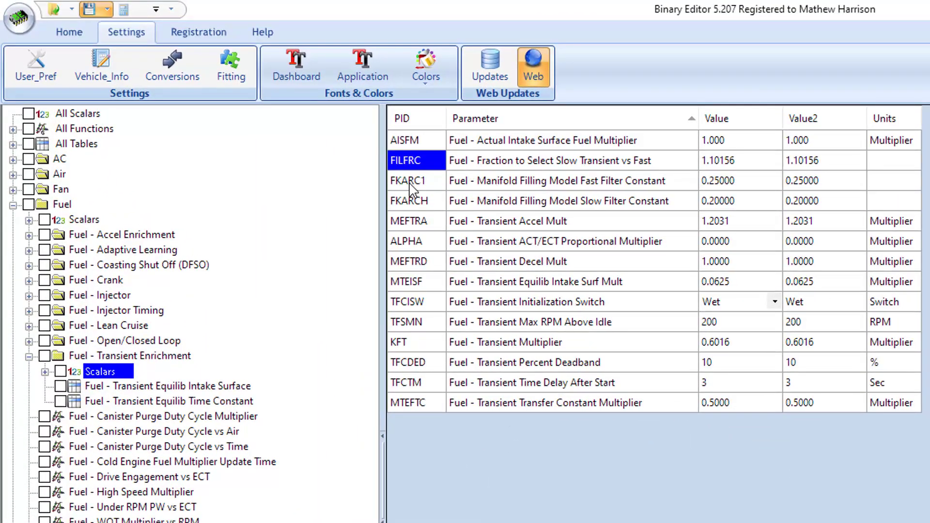
left_click(409, 184)
key("Down")
key("Up")
key("Down")
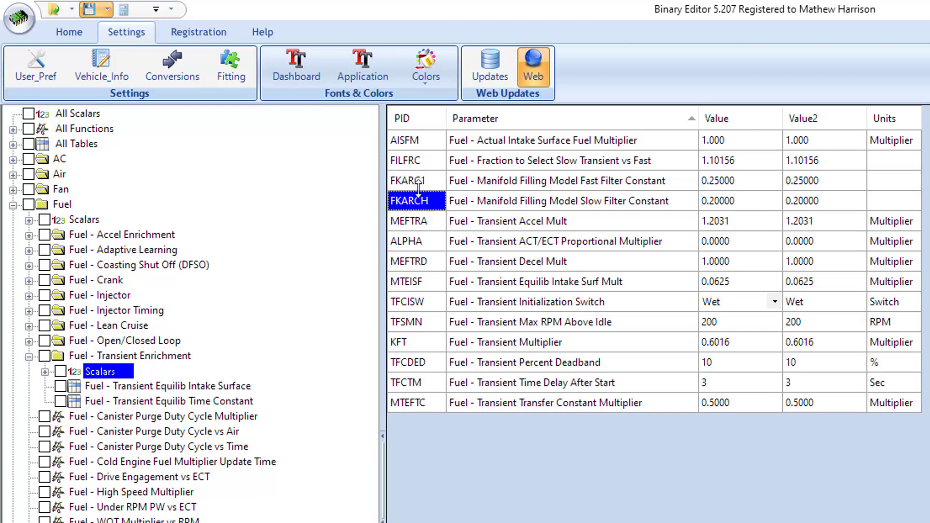
key("Up")
key("Down")
key("Up")
key("Down")
left_click_drag(424, 184, 919, 203)
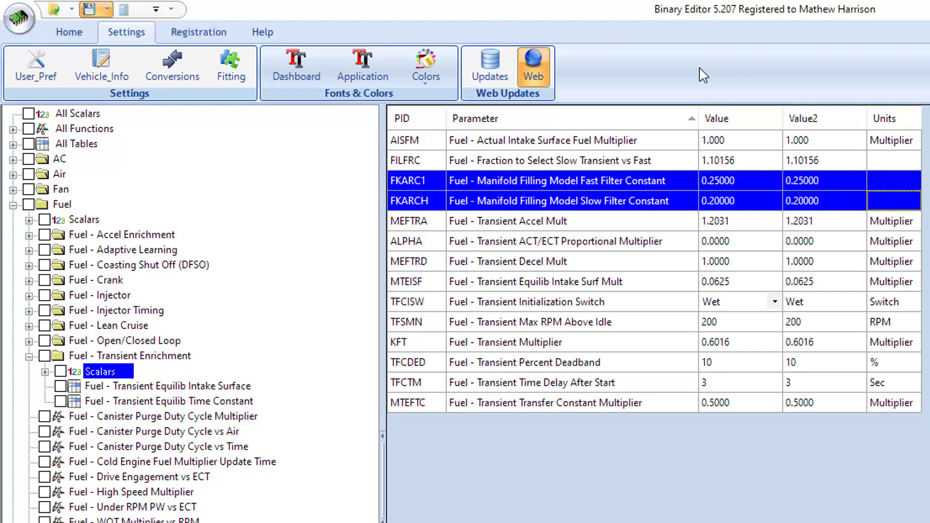
Read the FKARC1 description and trace its equation, highlighting the engine displacement term.
left_click(426, 181)
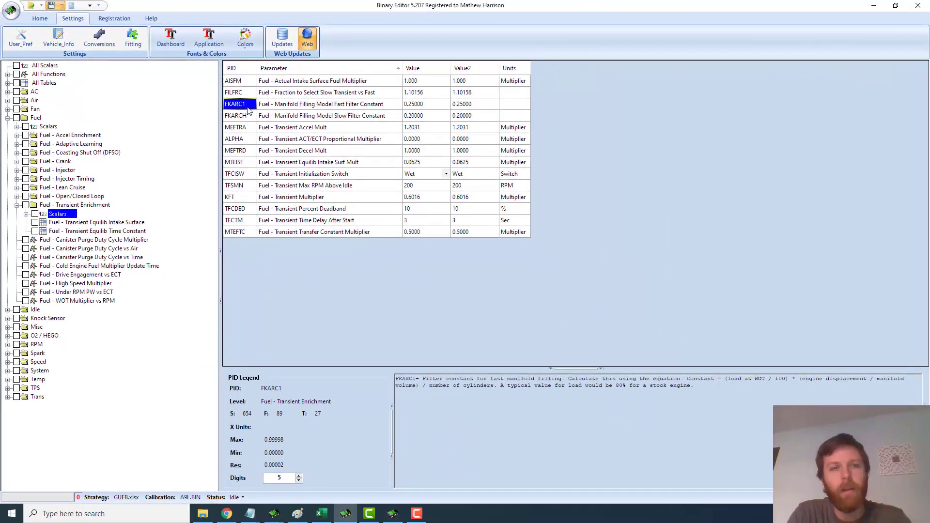
left_click(282, 108)
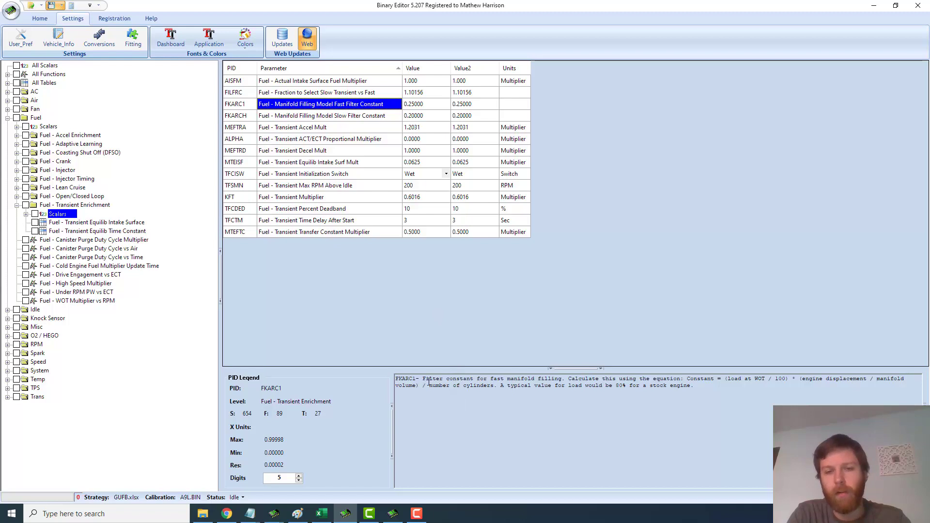
left_click_drag(685, 436, 695, 386)
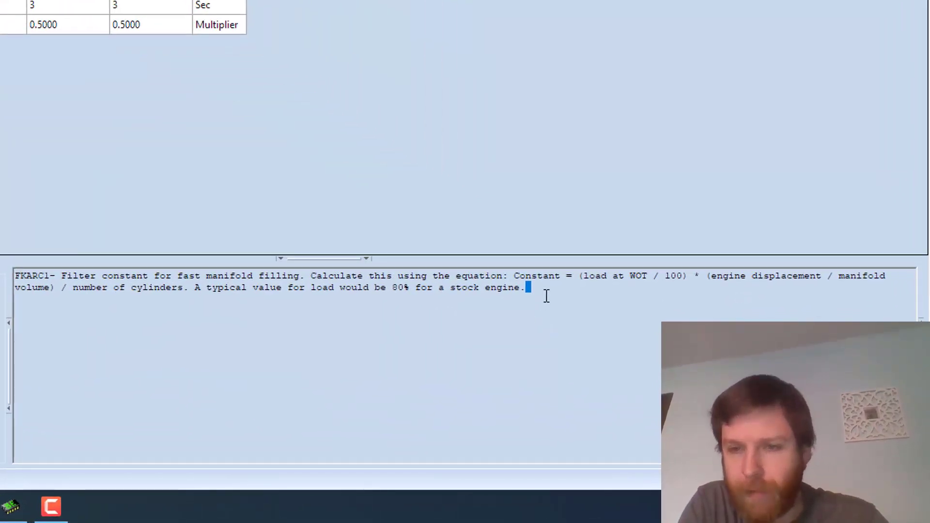
left_click_drag(513, 274, 665, 301)
left_click_drag(583, 276, 187, 291)
left_click(597, 276)
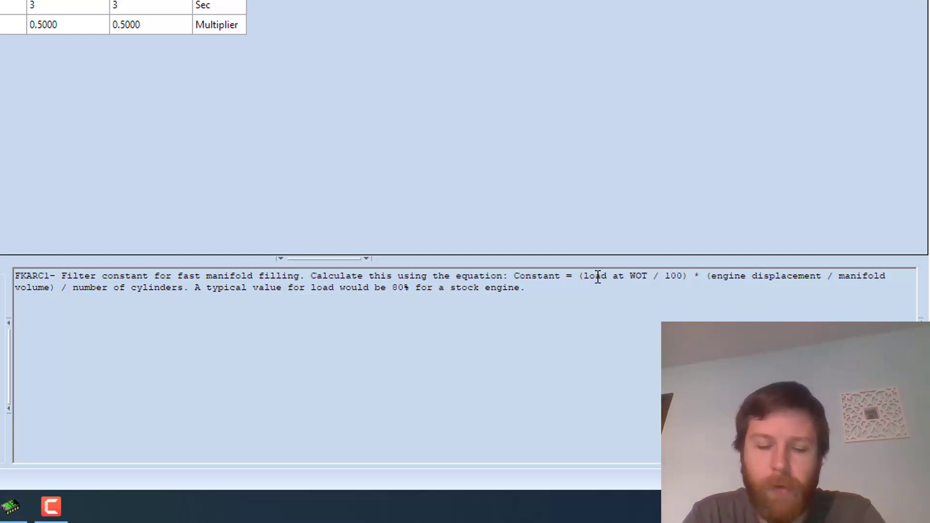
key("Left")
key("Right")
key("Right")
key("Right")
key("Right")
key("Right")
key("Right")
key("Right")
key("Right")
key("Right")
key("Right")
key("Right")
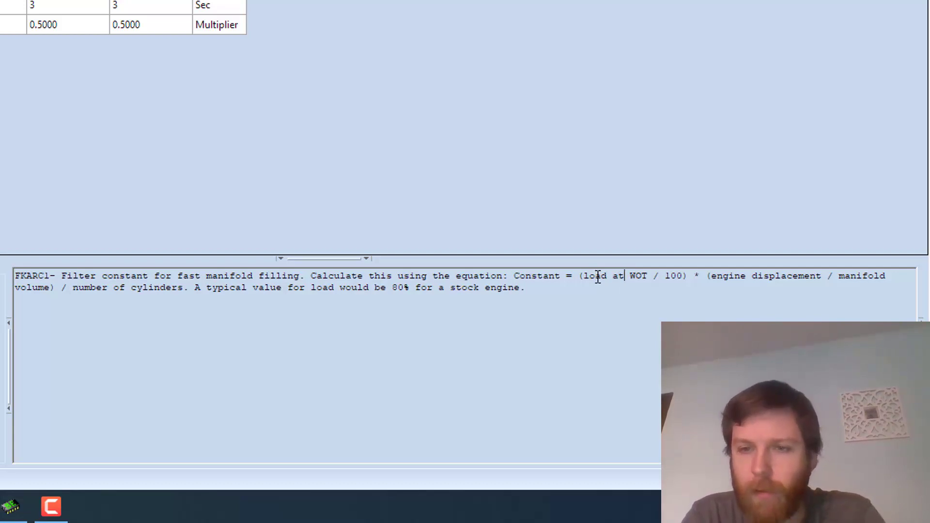
key("Right")
key("Right")
key("Right")
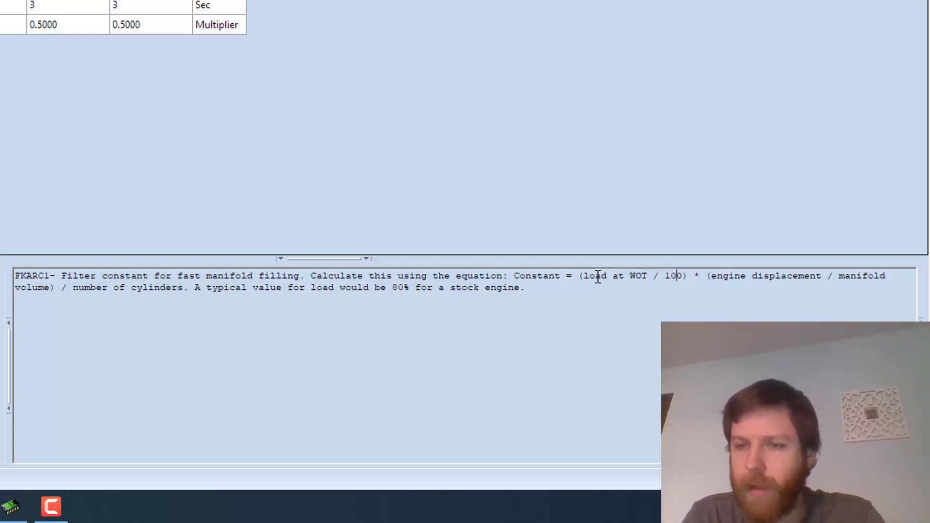
key("Right")
key("Right")
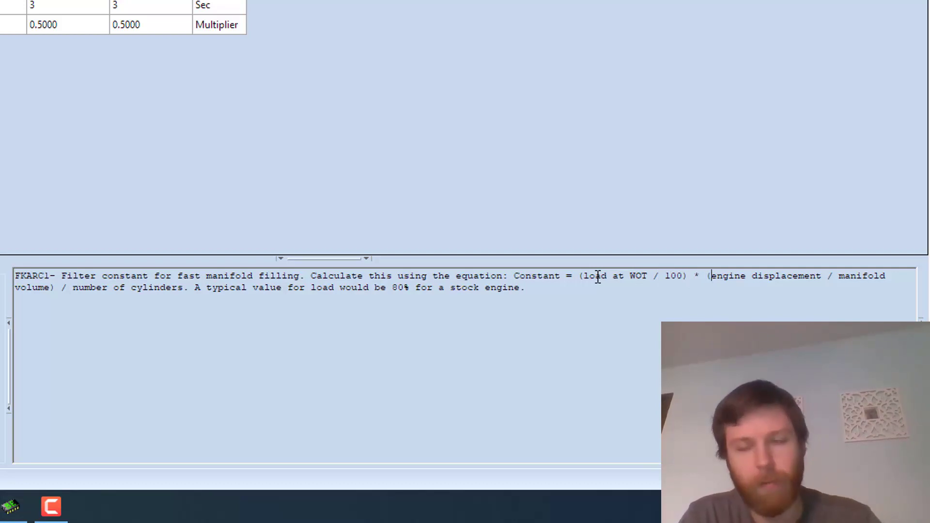
key("shift+Right")
key("shift+Right")
key("shift+Right")
key("shift+Right")
key("shift+Right")
key("shift+Right")
key("shift+Right")
key("shift+Right")
key("shift+Right")
key("shift+Right")
key("shift+Right")
key("shift+Right")
key("shift+Right")
key("shift+Right")
key("shift+Right")
key("shift+Right")
key("shift+Right")
key("shift+Right")
key("shift+Right")
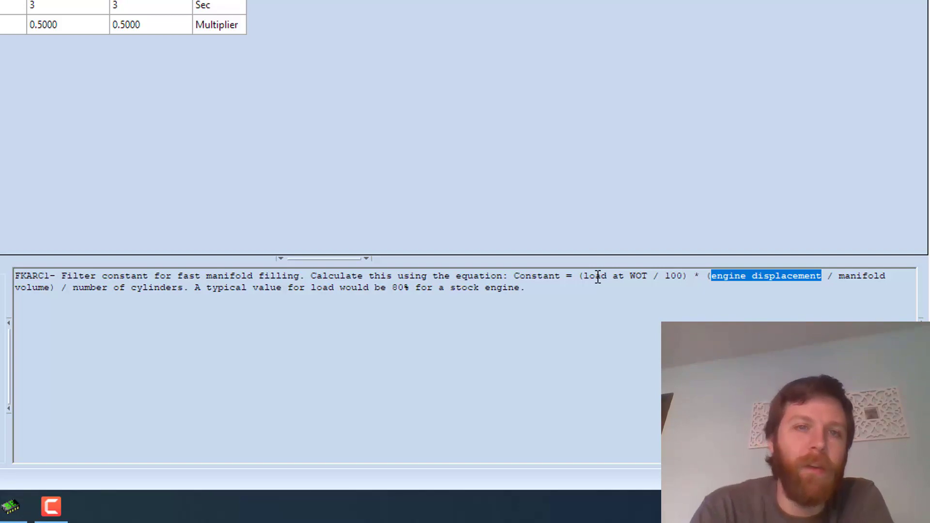
key("ctrl+End")
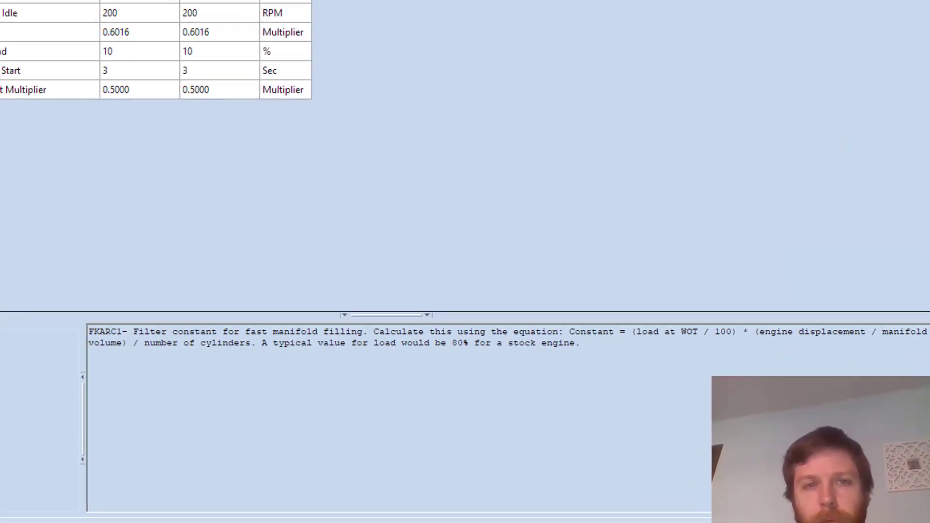
Compare the descriptions of the fast and slow manifold filling filter constants, including the engine displacement term for FKARCH.
left_click(199, 90)
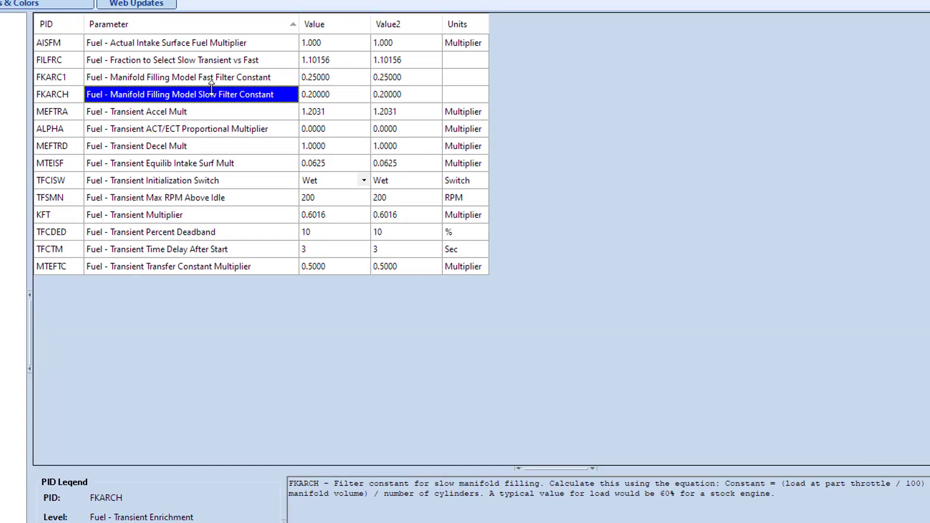
left_click(217, 80)
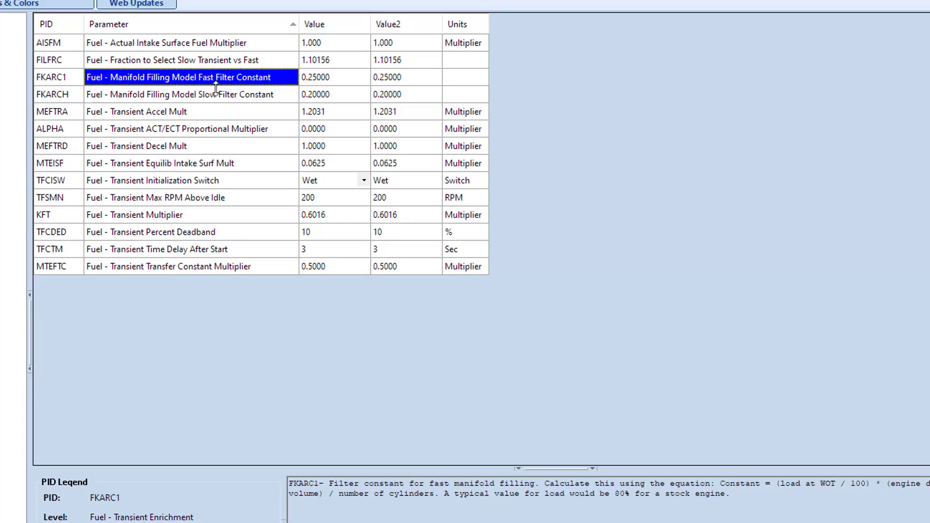
left_click(215, 99)
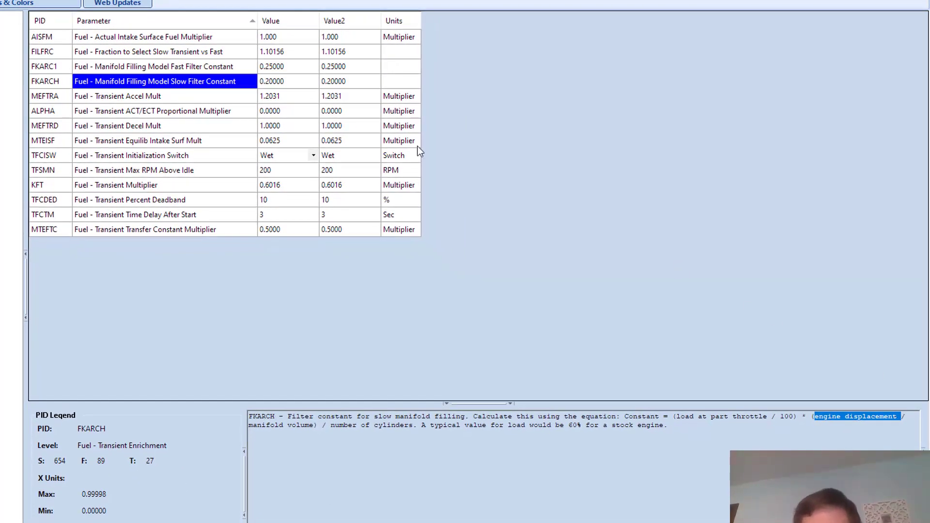
Divide the Manifold Filling Model Fast and Slow Filter Constant values by 2.
left_click(297, 68)
left_click(294, 81, "shift")
right_click(296, 85)
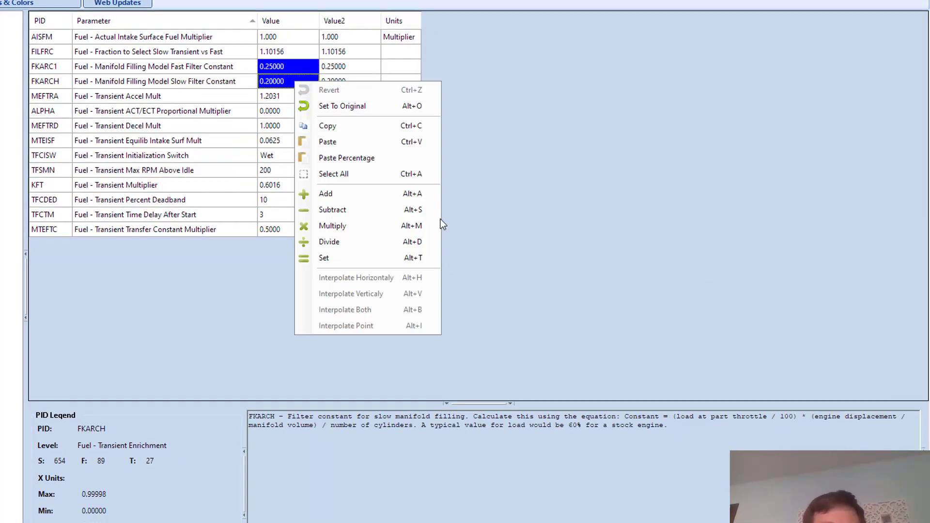
left_click(407, 243)
type("2")
key("Return")
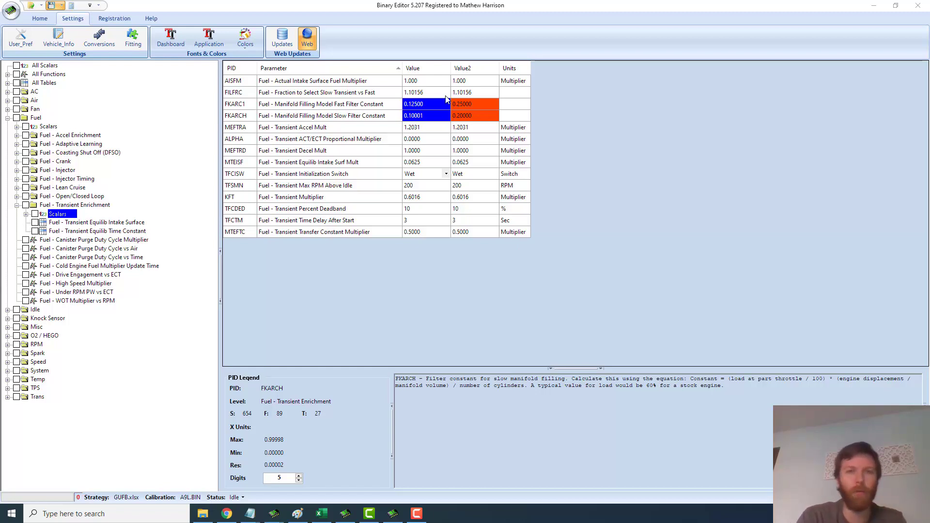
left_click(439, 81)
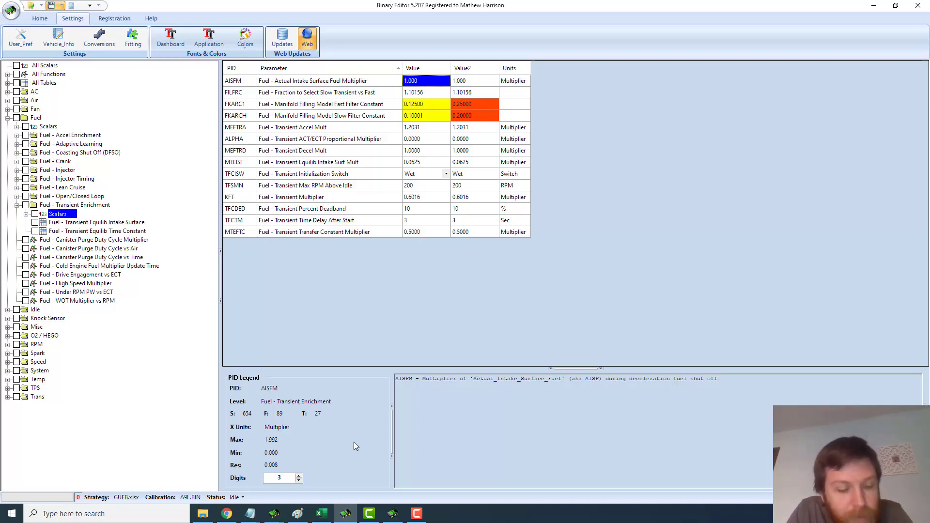
Launch EEC Analyzer, show its HP / TQ calculations and maximize the window.
key("super")
type("eec")
key("Return")
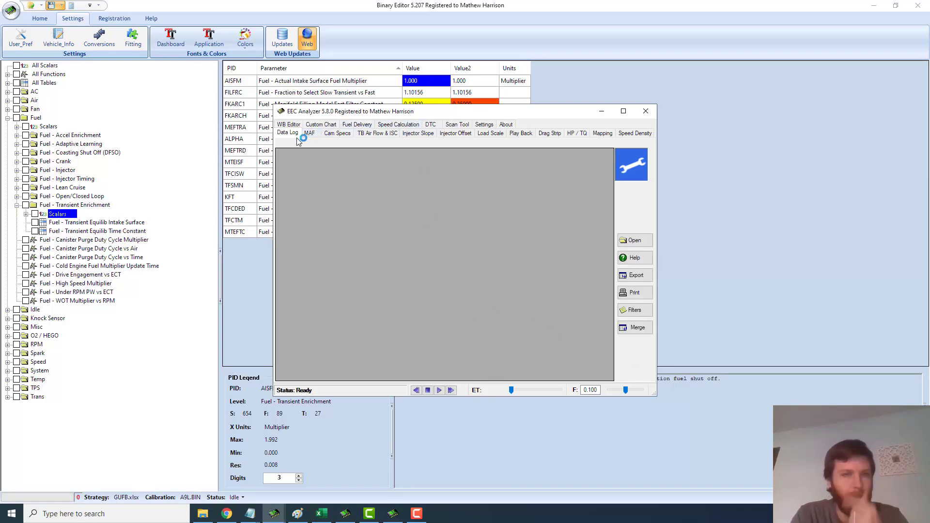
left_click(582, 135)
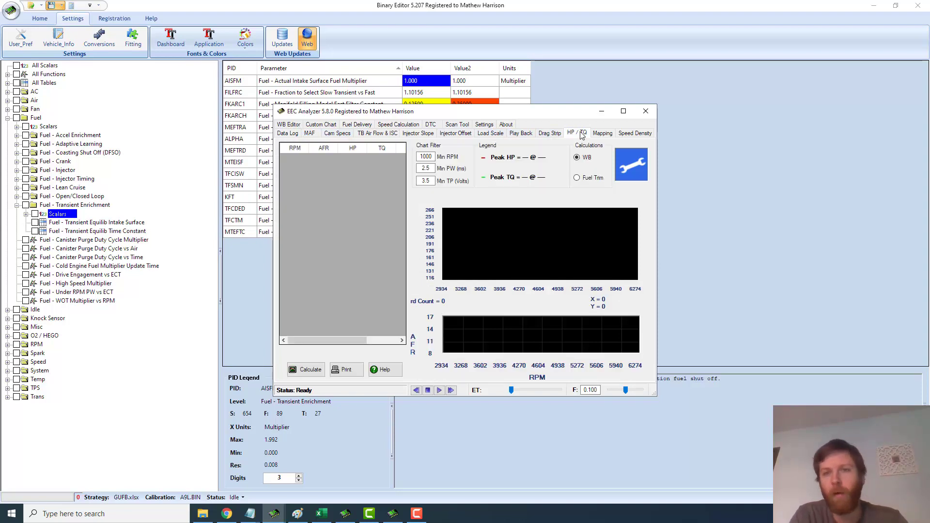
left_click(625, 111)
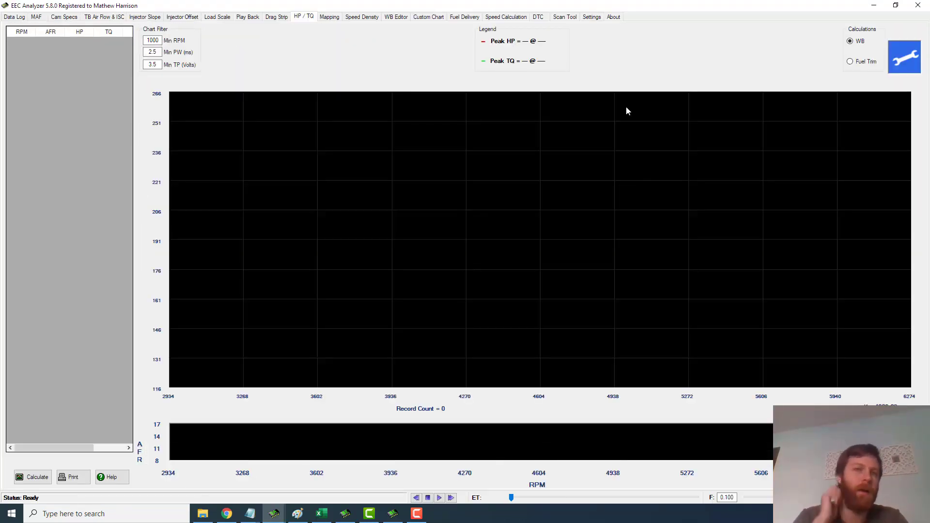